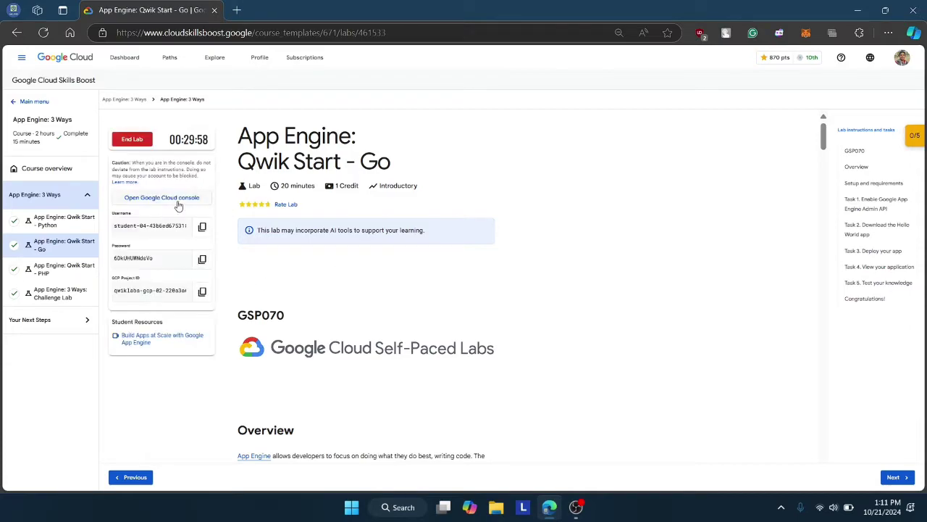
Step: Open the Google Cloud console from the lab page in a private window and submit the lab account's username
right_click(174, 198)
left_click(284, 252)
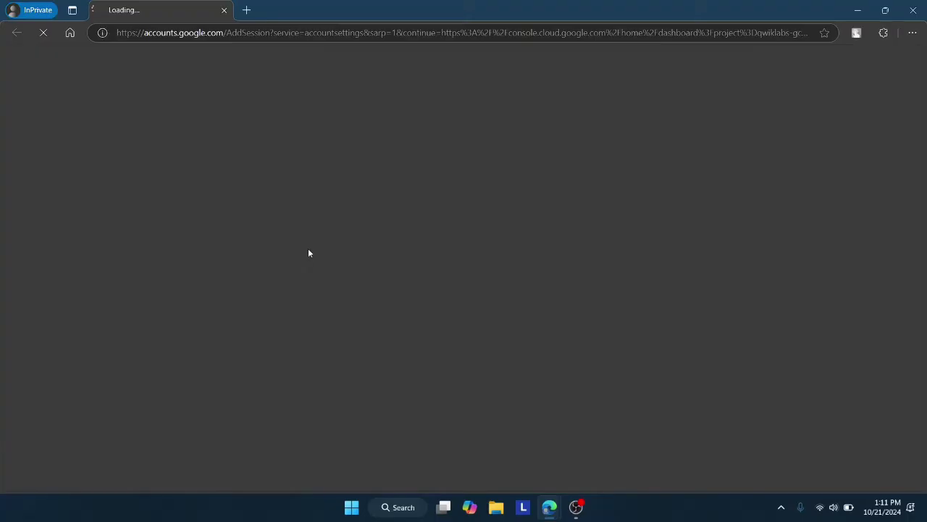
key("ctrl+v")
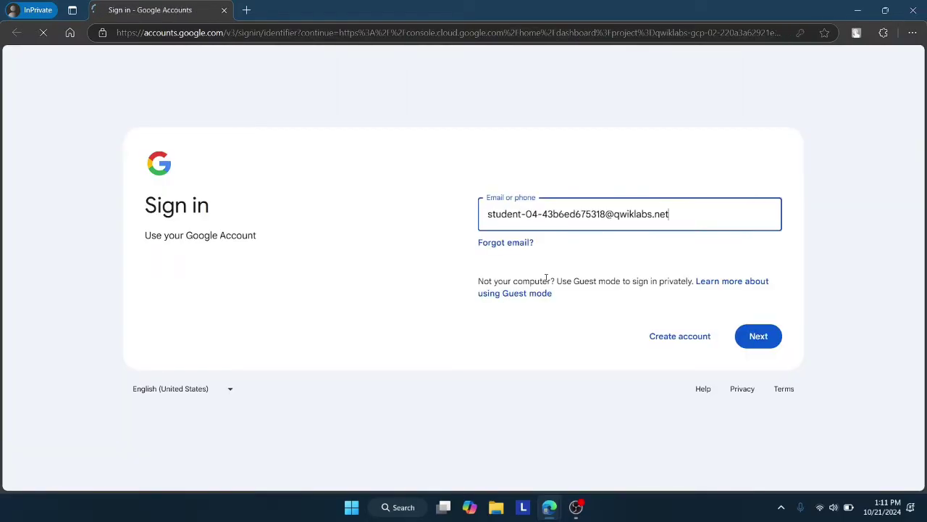
left_click(759, 337)
Step: Copy the lab account's password from the lab page and sign in with it in the private window
mouse_move(547, 501)
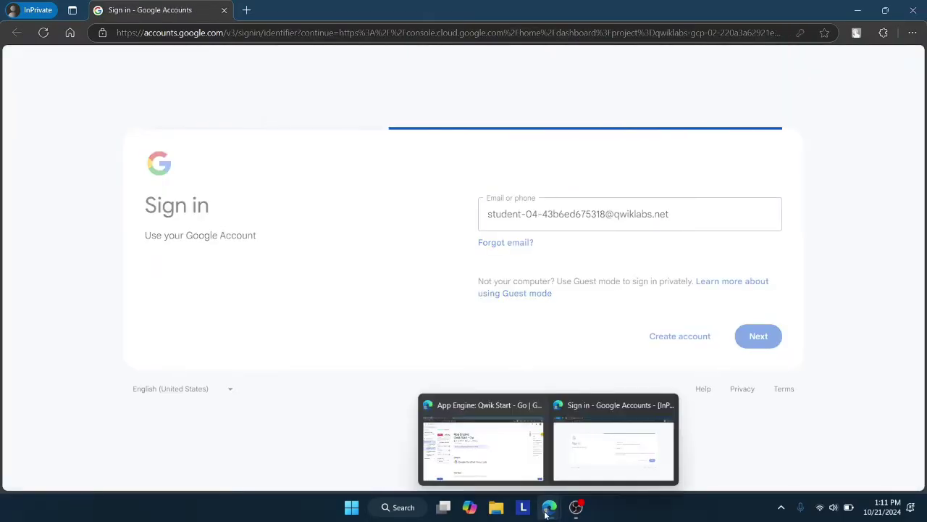
left_click(482, 445)
left_click(202, 259)
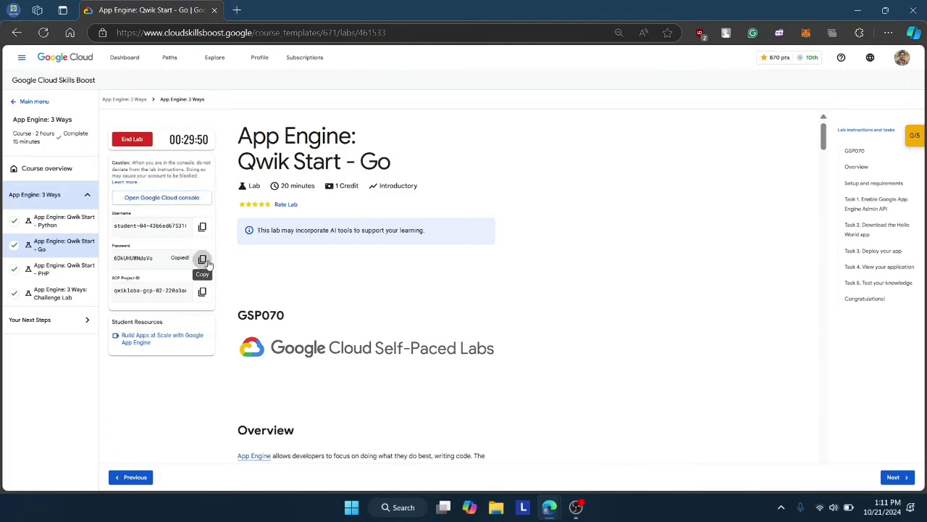
mouse_move(549, 507)
left_click(591, 464)
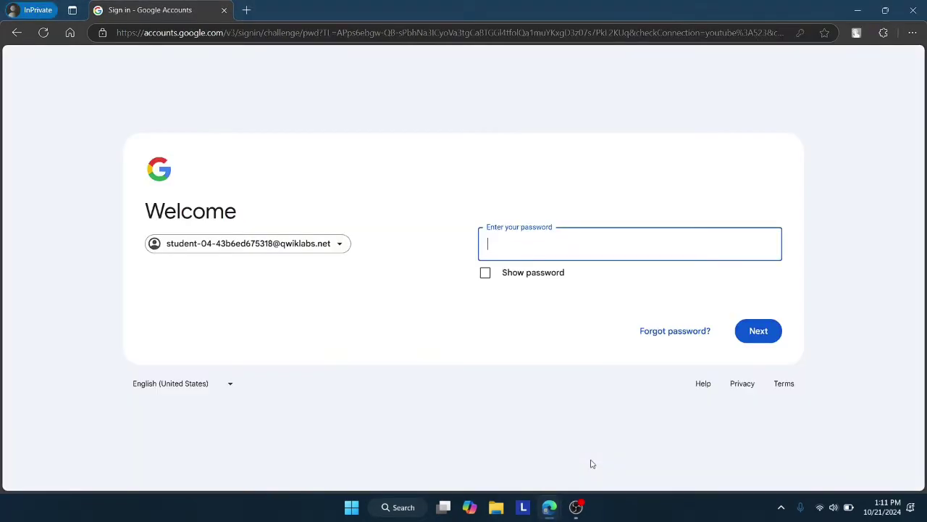
key("ctrl+v")
left_click(759, 332)
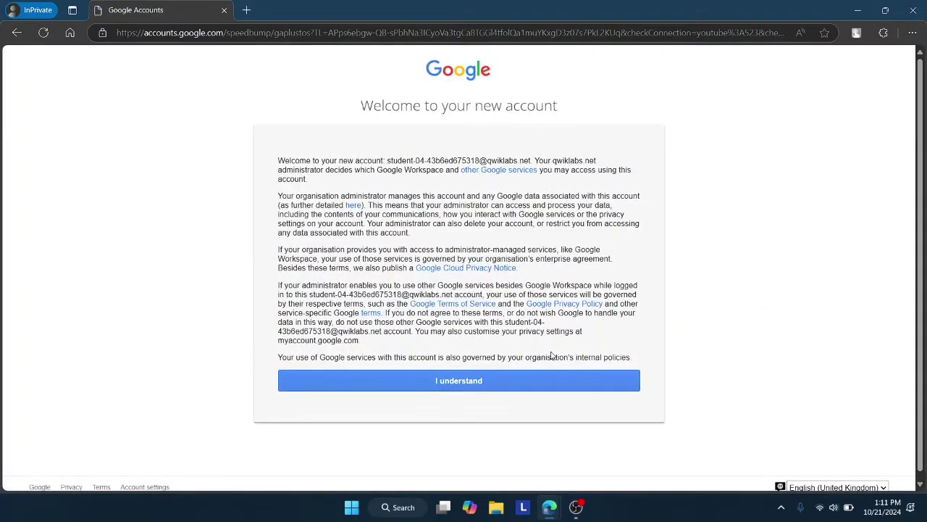
Step: Acknowledge the new account notice and accept the console's initial terms
left_click(473, 381)
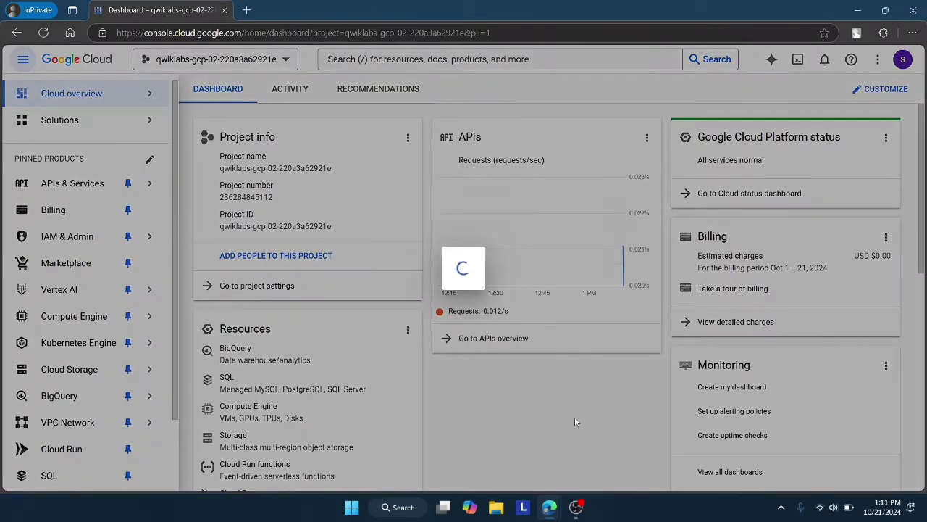
left_click(314, 346)
left_click(580, 412)
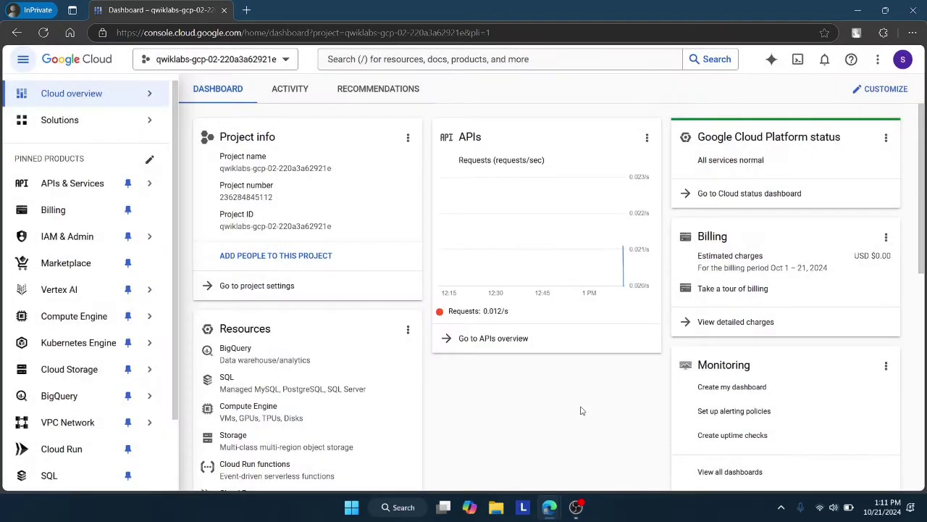
Step: Activate Cloud Shell and continue past its introduction
left_click(797, 61)
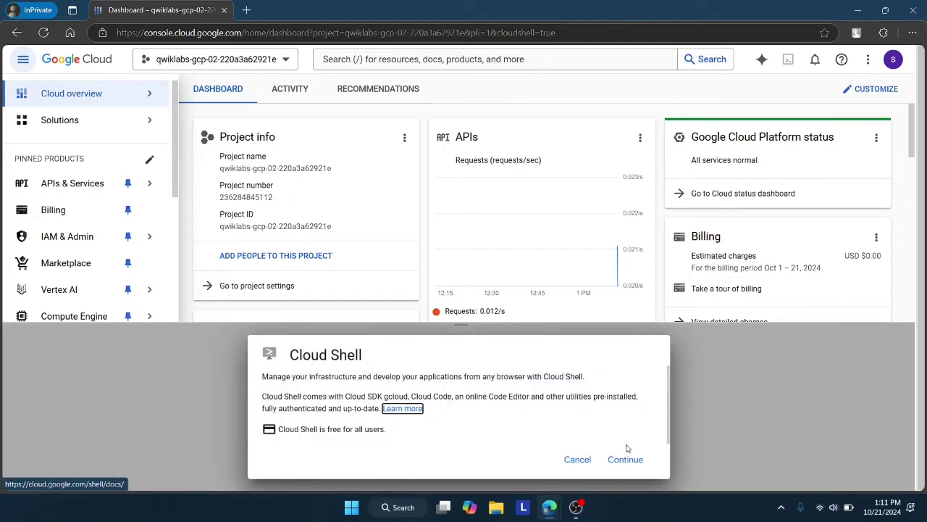
left_click(622, 458)
Step: Copy the command "gcloud config set compute/region us-west1" from the lab instructions' section on setting the project region
mouse_move(549, 508)
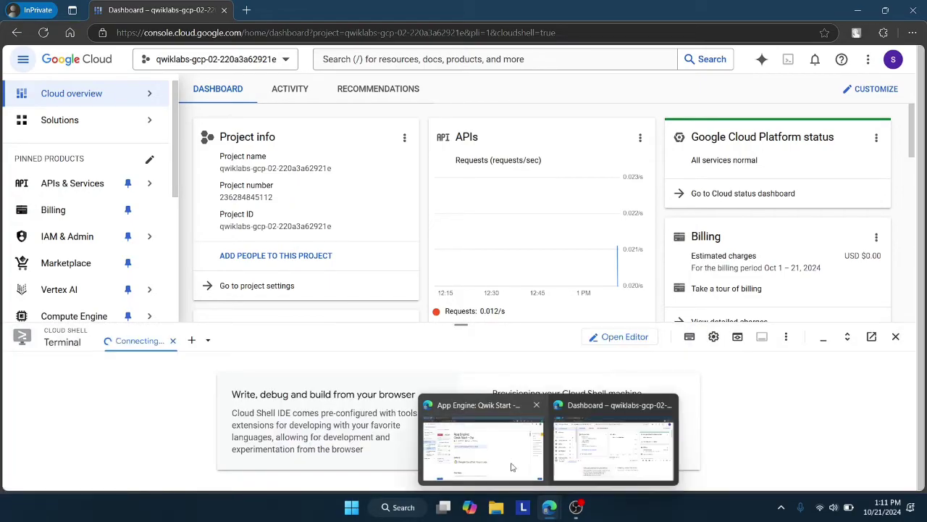
left_click(467, 434)
scroll(496, 352, "down", 5)
scroll(496, 352, "down", 15)
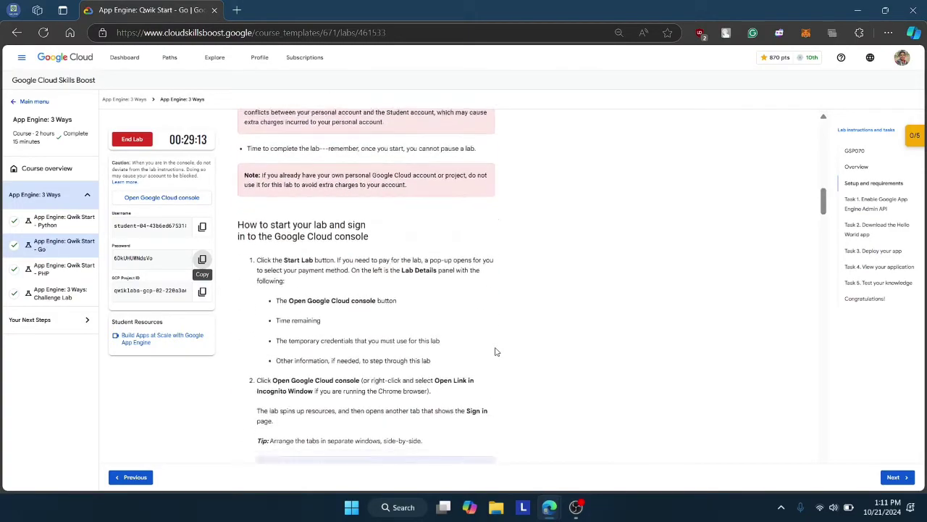
scroll(496, 352, "down", 10)
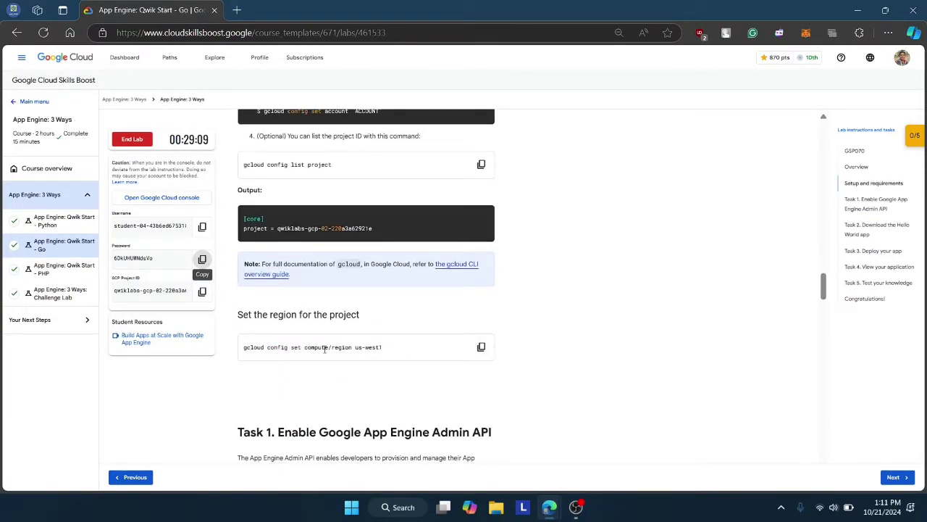
left_click(481, 347)
Step: Run the copied region command in the console's Cloud Shell and authorize Cloud Shell to use the account's credentials
mouse_move(549, 507)
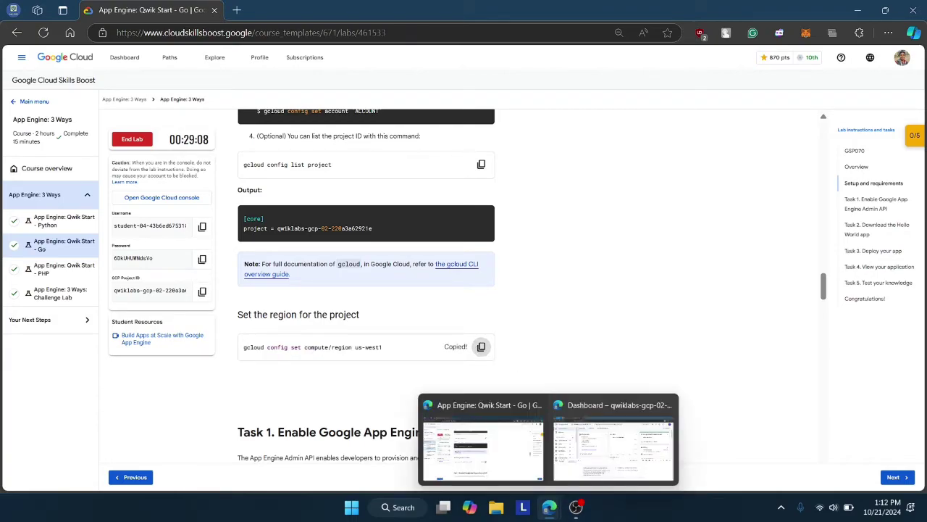
left_click(587, 462)
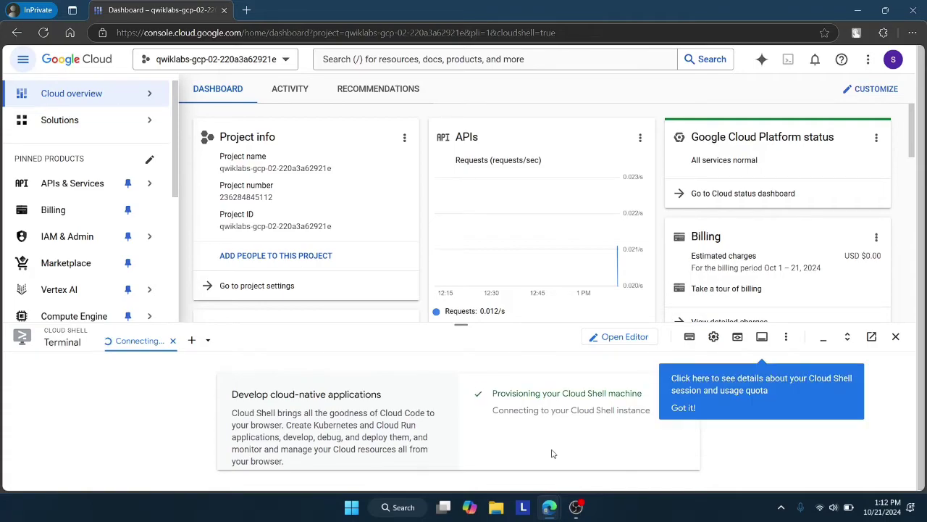
left_click(681, 413)
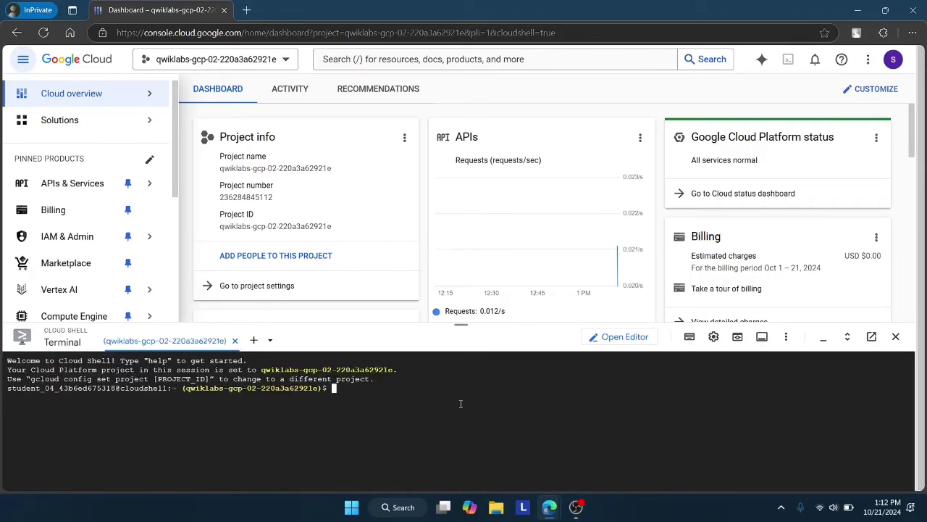
key("ctrl+v")
key("Return")
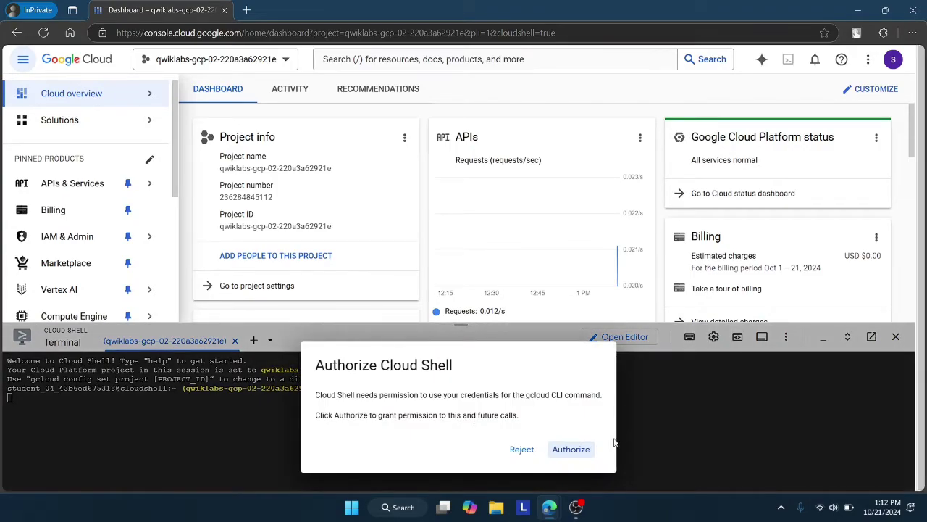
left_click(584, 448)
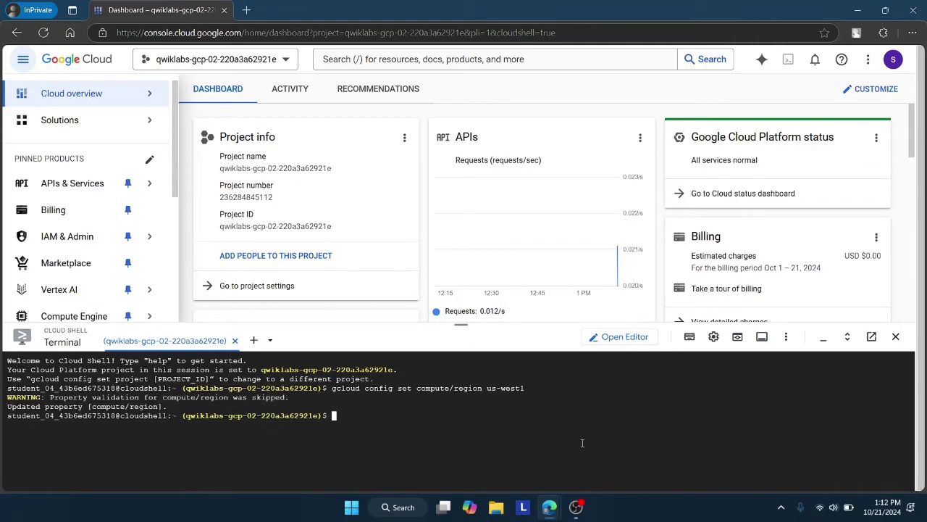
Step: Review Task 1 in the lab instructions and copy the API name "App Engine Admin API"
mouse_move(549, 507)
left_click(463, 438)
scroll(435, 326, "down", 3)
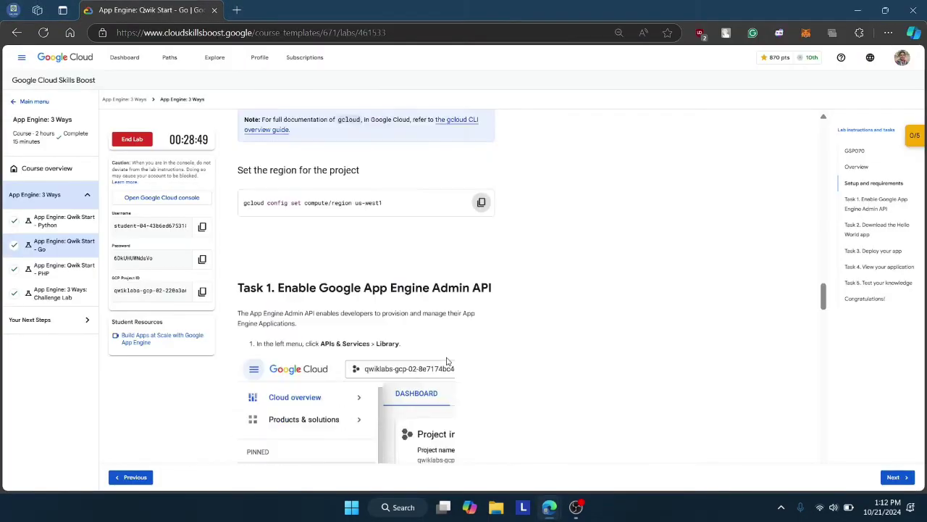
left_click_drag(240, 252, 499, 263)
left_click(499, 262)
scroll(489, 272, "down", 10)
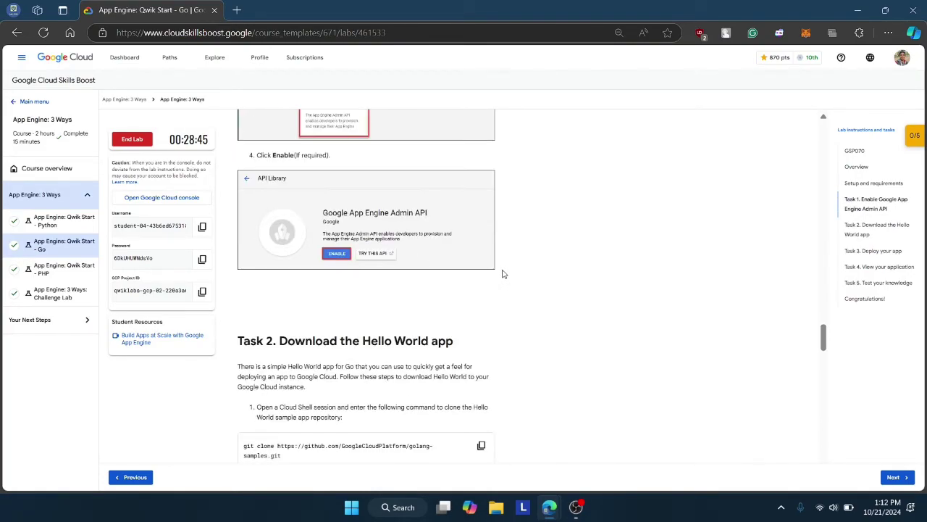
scroll(504, 274, "up", 3)
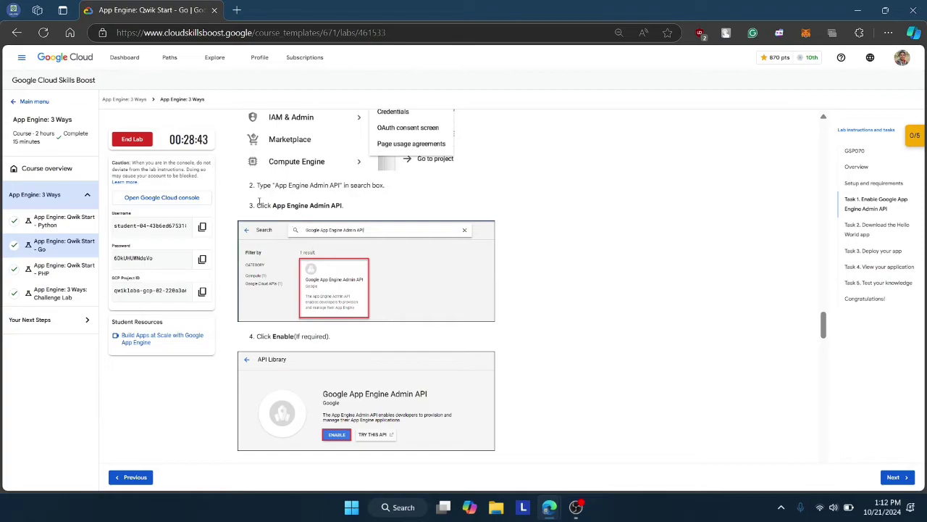
left_click_drag(273, 206, 344, 208)
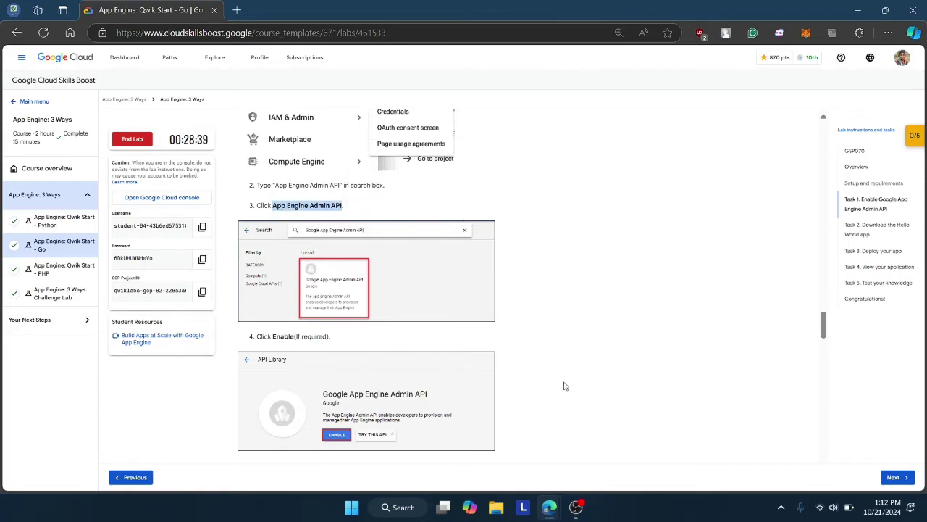
Step: Search the Google Cloud console for "App Engine Admin API" and open that API's product details page
mouse_move(549, 507)
left_click(638, 442)
left_click(437, 60)
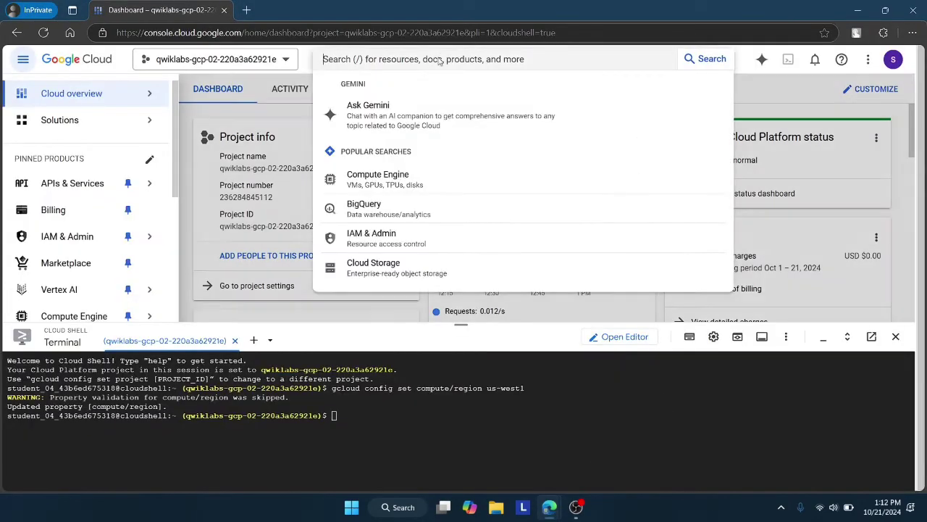
key("ctrl+v")
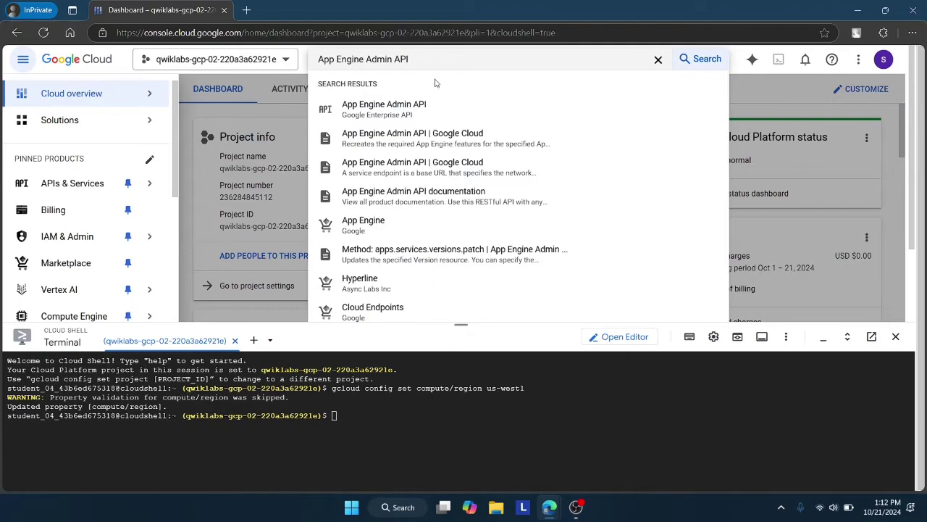
left_click(396, 116)
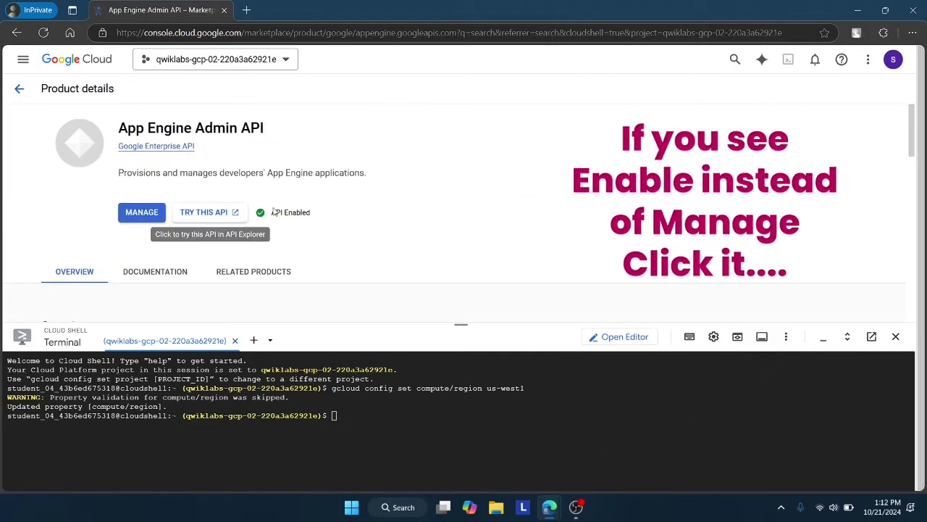
Step: Copy the git clone command for the golang-samples repository from Task 2 of the lab instructions
mouse_move(550, 507)
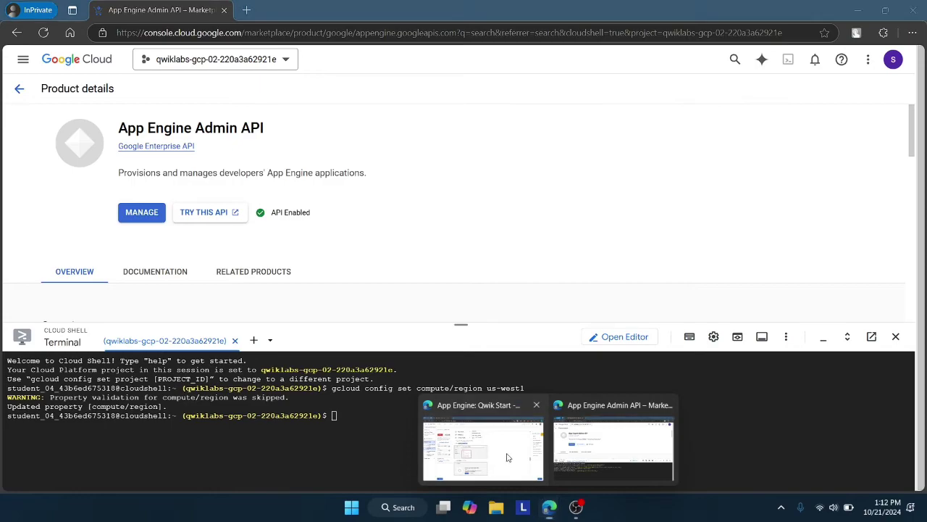
left_click(482, 449)
scroll(495, 289, "down", 5)
scroll(495, 291, "down", 3)
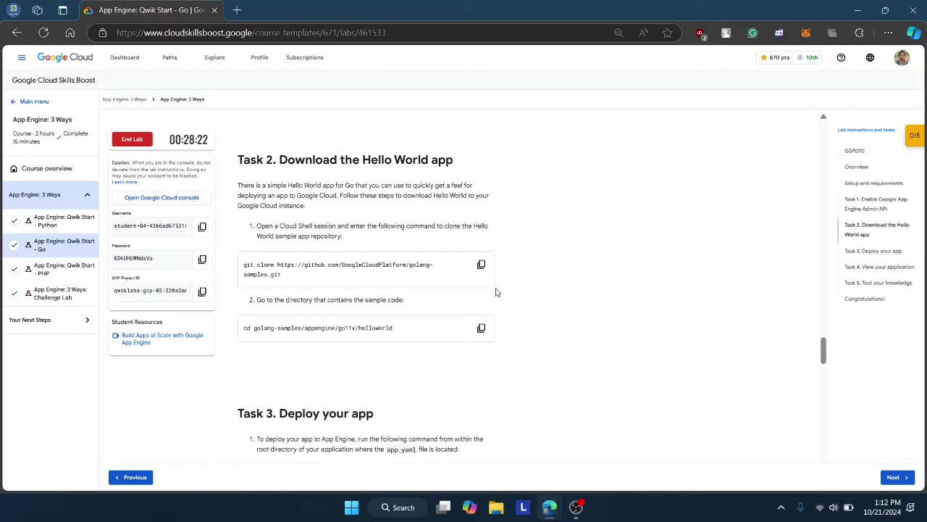
scroll(495, 292, "down", 2)
scroll(496, 292, "up", 3)
left_click_drag(239, 219, 498, 224)
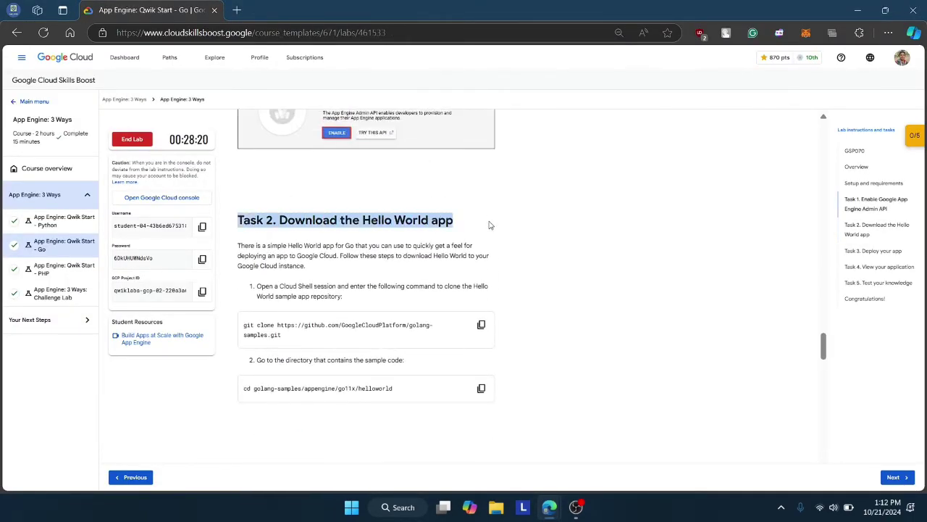
left_click(400, 246)
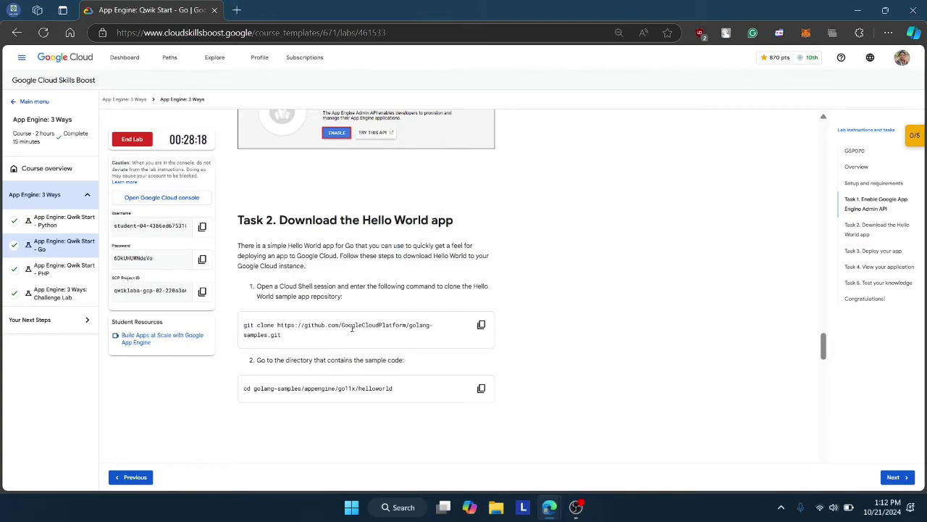
left_click(481, 324)
mouse_move(549, 507)
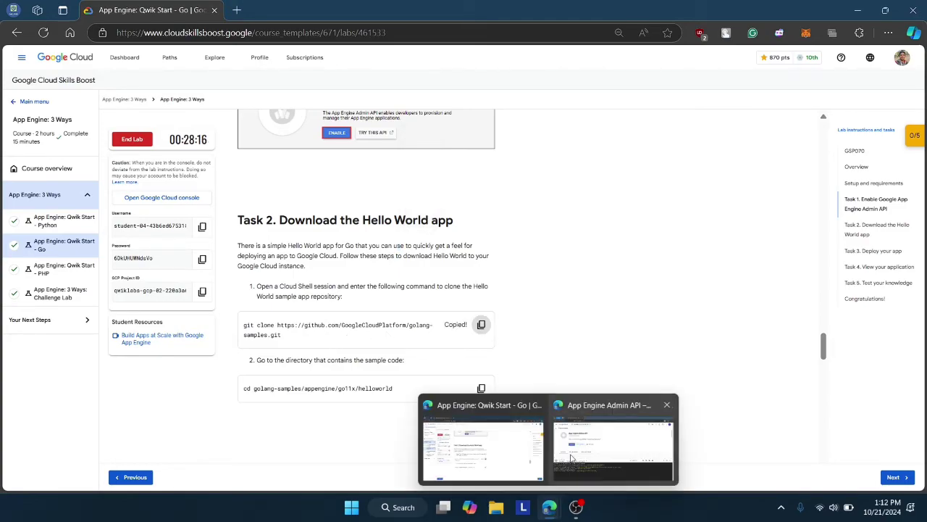
left_click(612, 450)
key("ctrl+v")
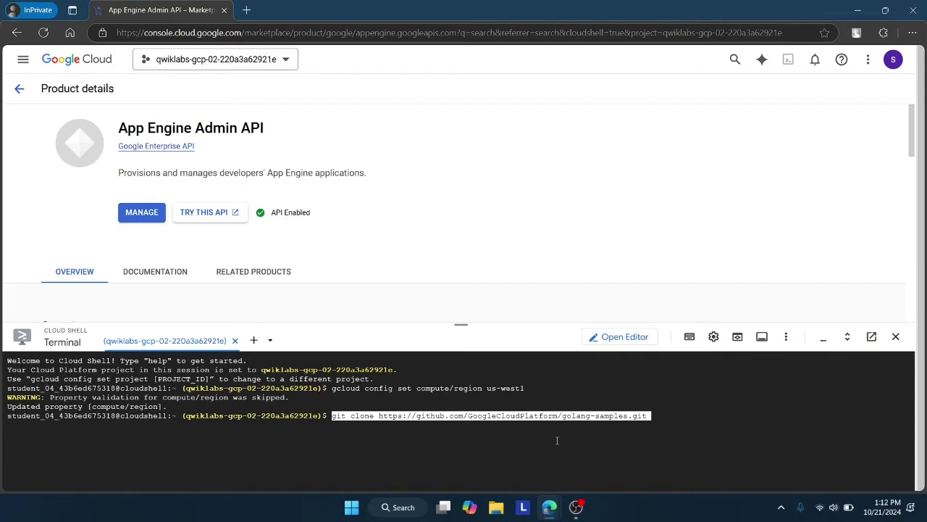
key("Return")
Step: Copy the Task 2 directory command from the lab page and run "cd golang-samples/appengine/go11x/helloworld" in Cloud Shell
mouse_move(545, 500)
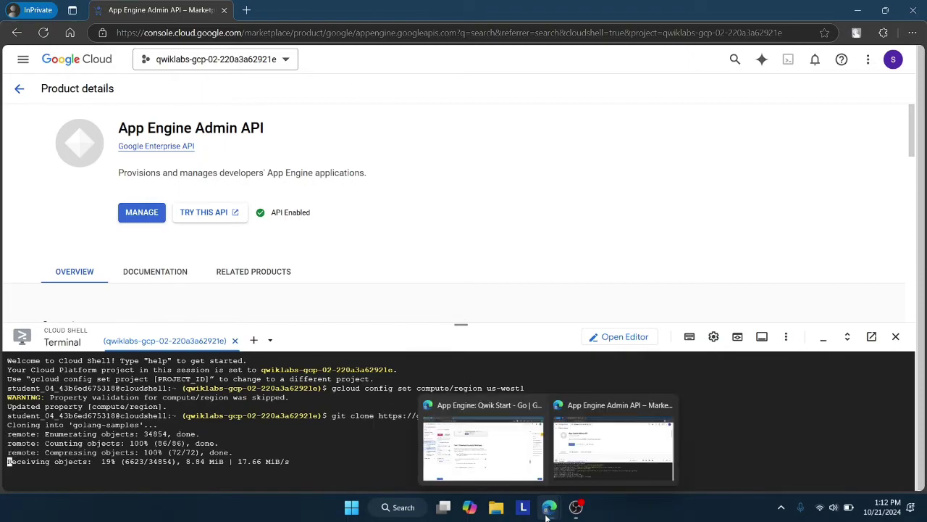
left_click(464, 442)
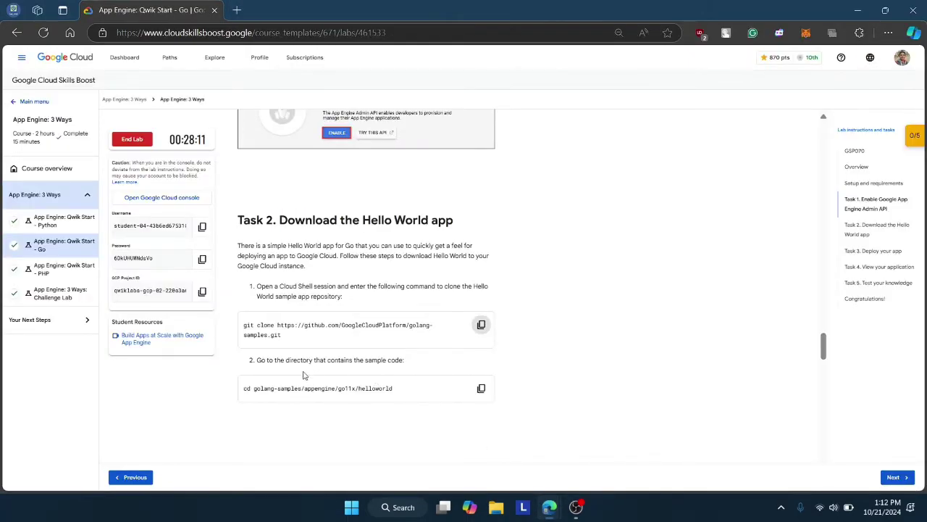
left_click(481, 388)
scroll(572, 364, "down", 1)
mouse_move(549, 507)
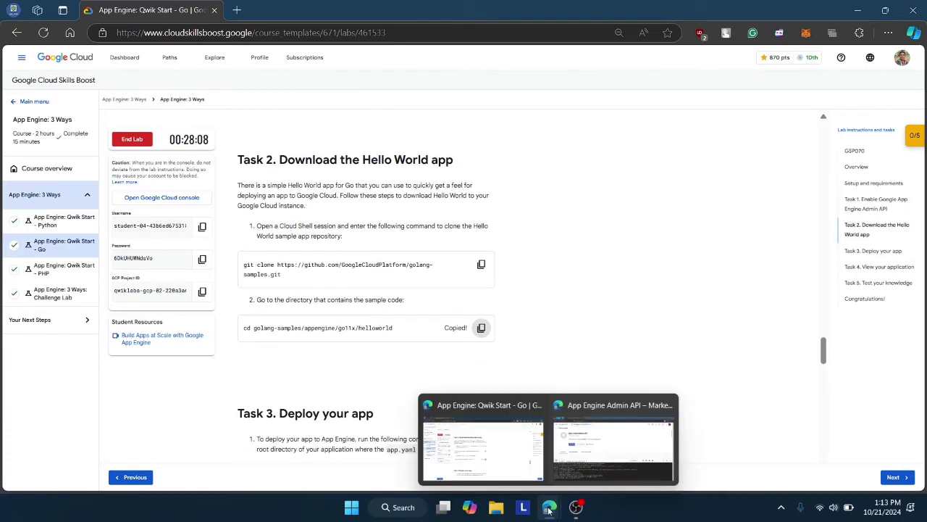
left_click(504, 459)
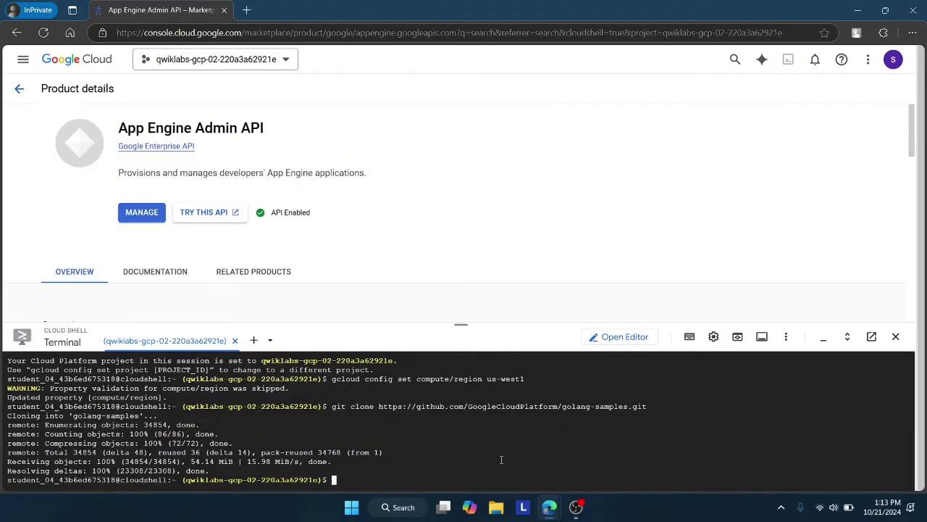
key("ctrl+v")
key("Return")
mouse_move(549, 507)
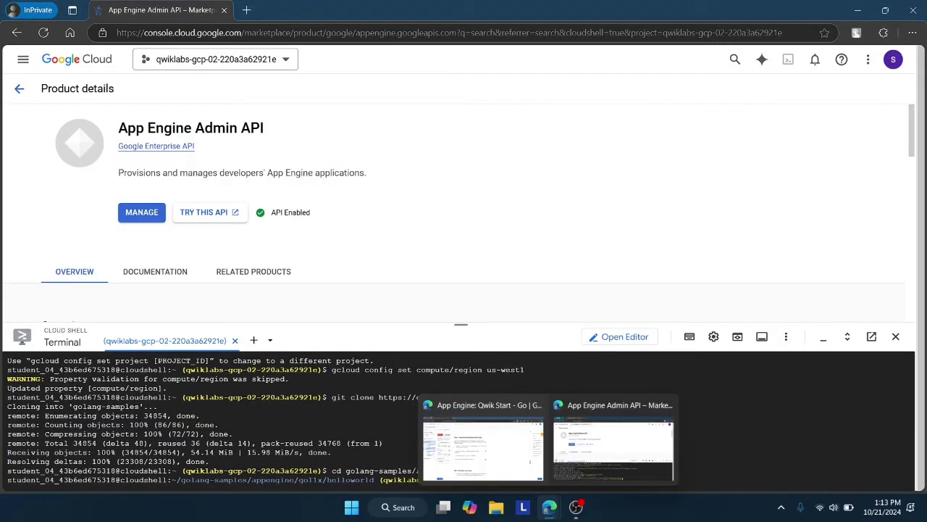
Step: Copy the deployment commands from Task 3 of the lab instructions
left_click(482, 428)
scroll(482, 388, "down", 2)
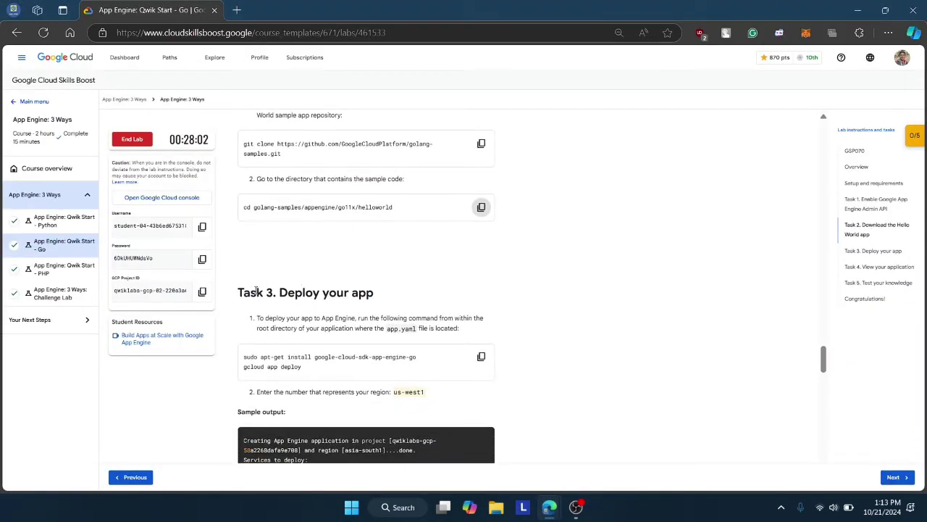
left_click_drag(244, 296, 360, 307)
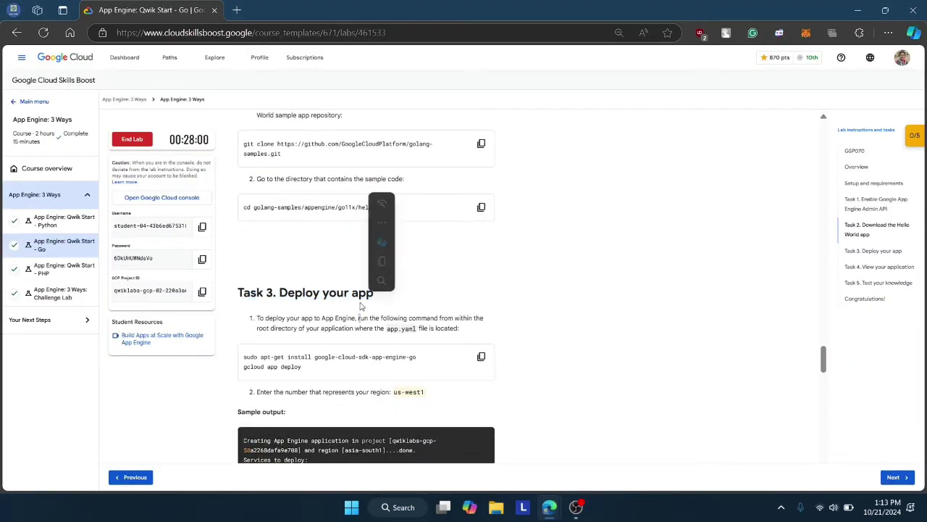
scroll(415, 309, "down", 1)
scroll(415, 309, "down", 1)
left_click(481, 236)
Step: Run "sudo apt-get install google-cloud-sdk-app-engine-go" and "gcloud app deploy" in Cloud Shell
mouse_move(549, 508)
left_click(587, 439)
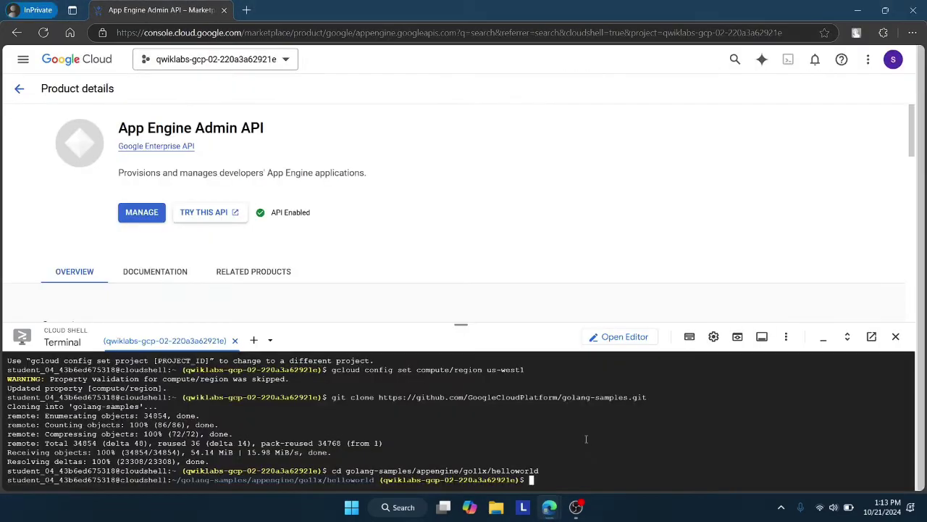
key("ctrl+v")
key("Return")
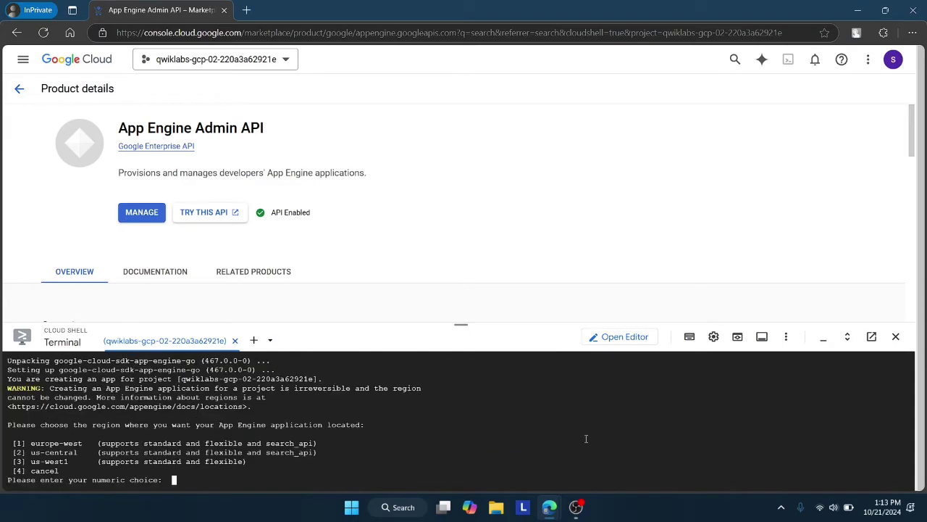
Step: Choose option 3 (us-west1), the region given in the lab instructions, for the App Engine application and answer y to continue the deployment
mouse_move(551, 505)
left_click(471, 435)
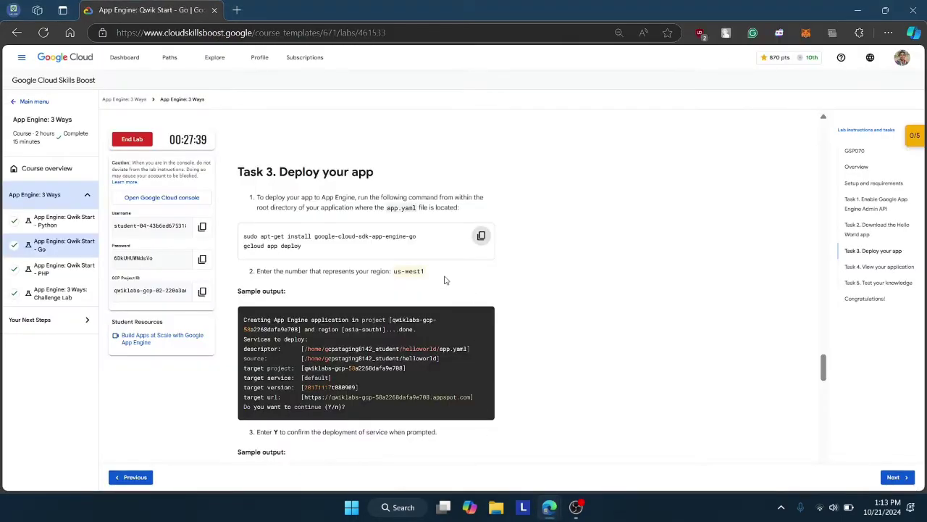
left_click(406, 271)
mouse_move(549, 507)
left_click(714, 446)
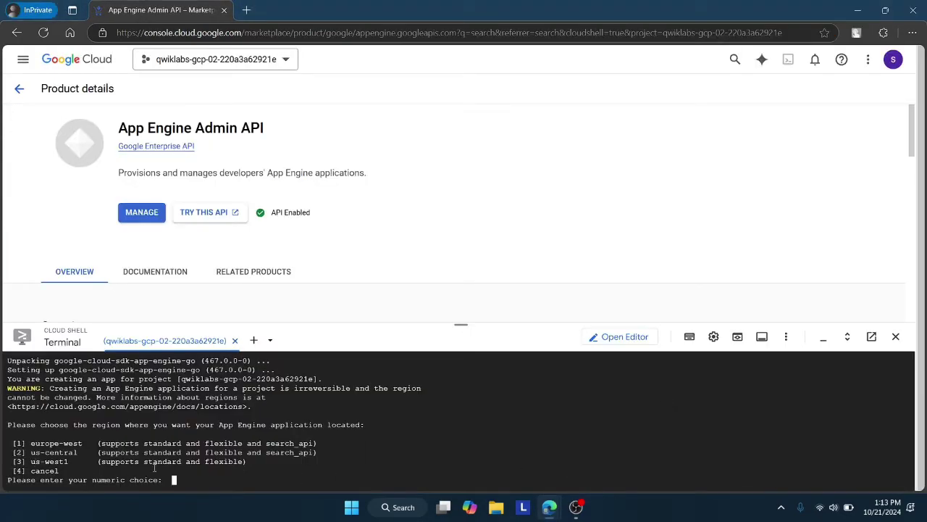
type("3")
key("Return")
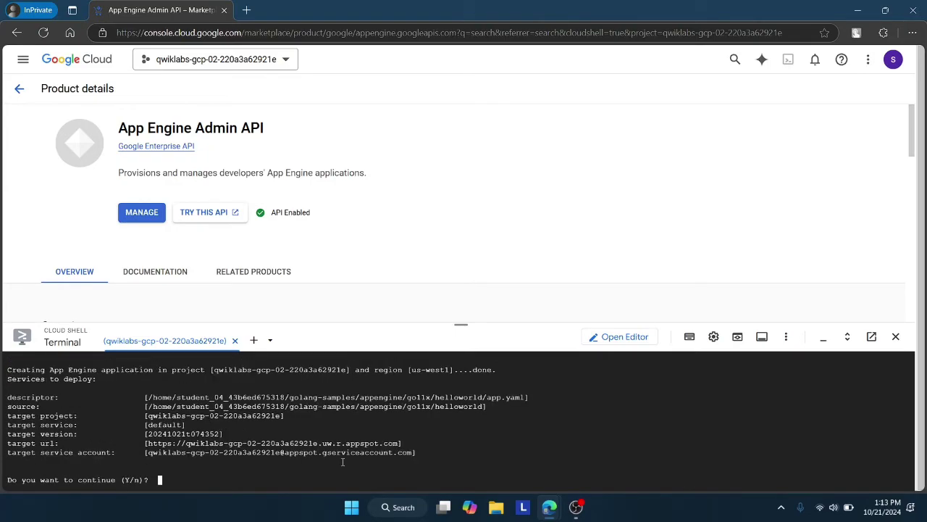
type("y")
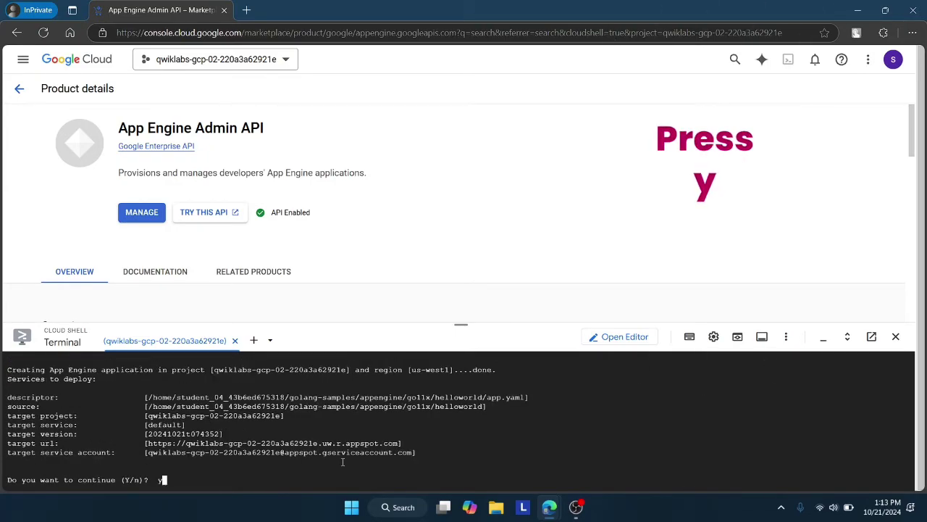
key("Return")
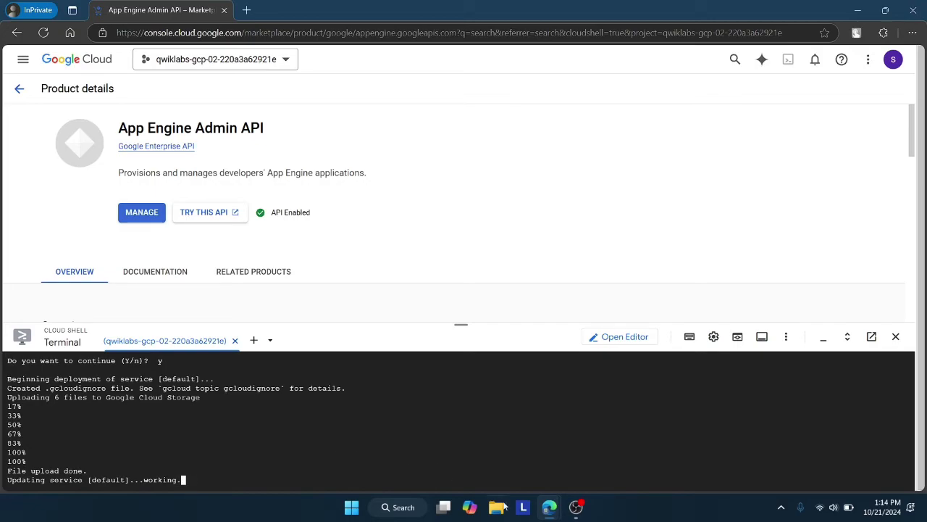
Step: Copy the "gcloud app browse" command from Task 4 of the lab instructions
mouse_move(547, 512)
left_click(509, 461)
scroll(394, 352, "down", 6)
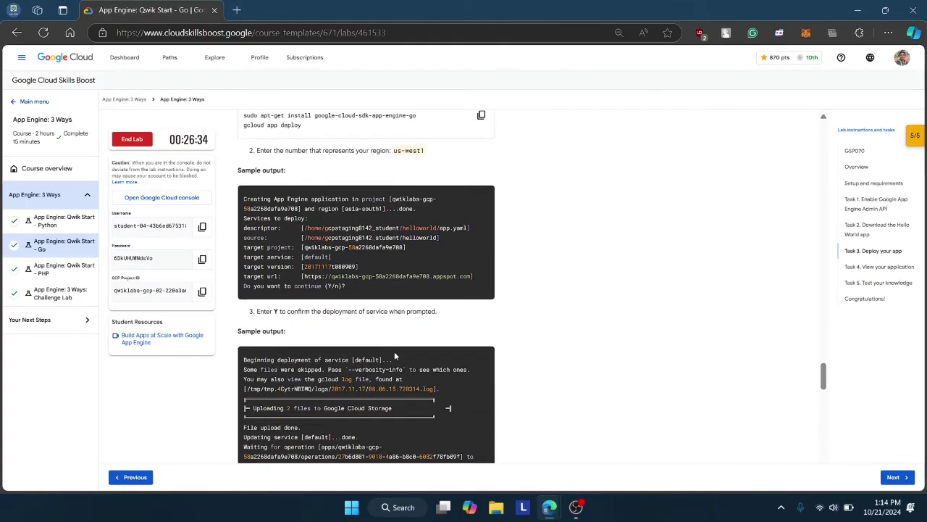
scroll(295, 295, "down", 1)
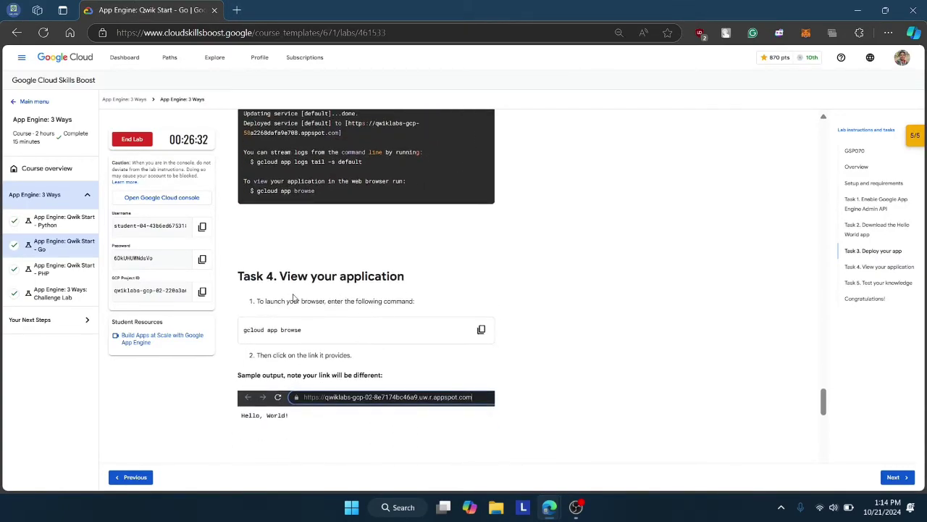
left_click_drag(246, 277, 419, 282)
left_click(268, 279)
scroll(268, 278, "down", 1)
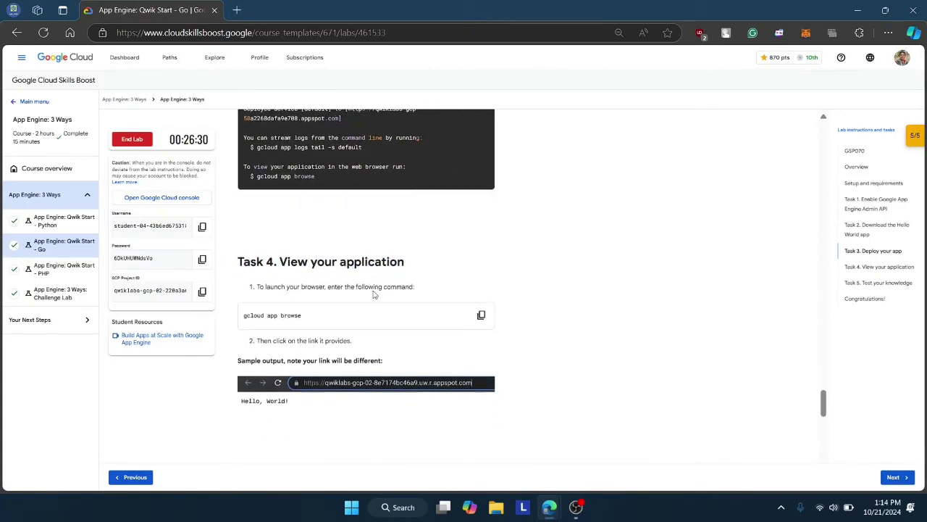
left_click(481, 269)
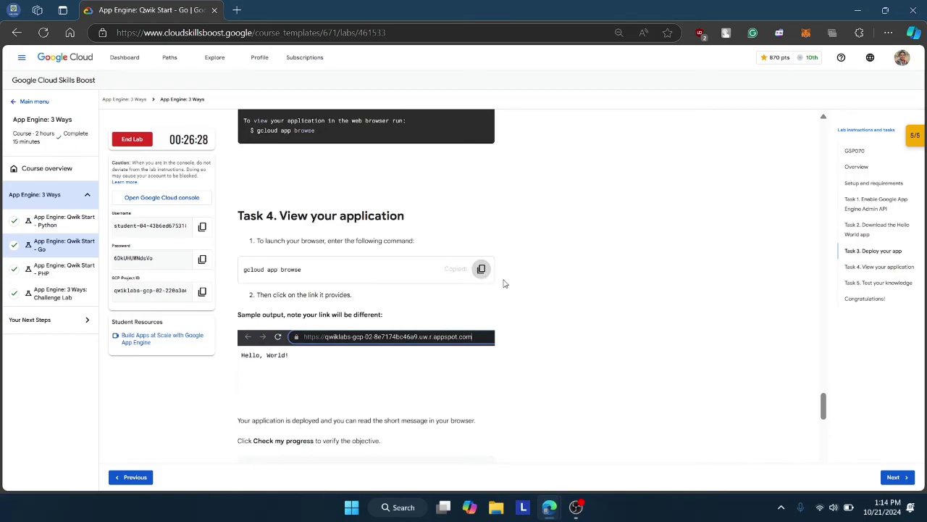
Step: Run "gcloud app browse" in Cloud Shell after the deployment finishes and open the deployed app's link
mouse_move(550, 508)
left_click(715, 441)
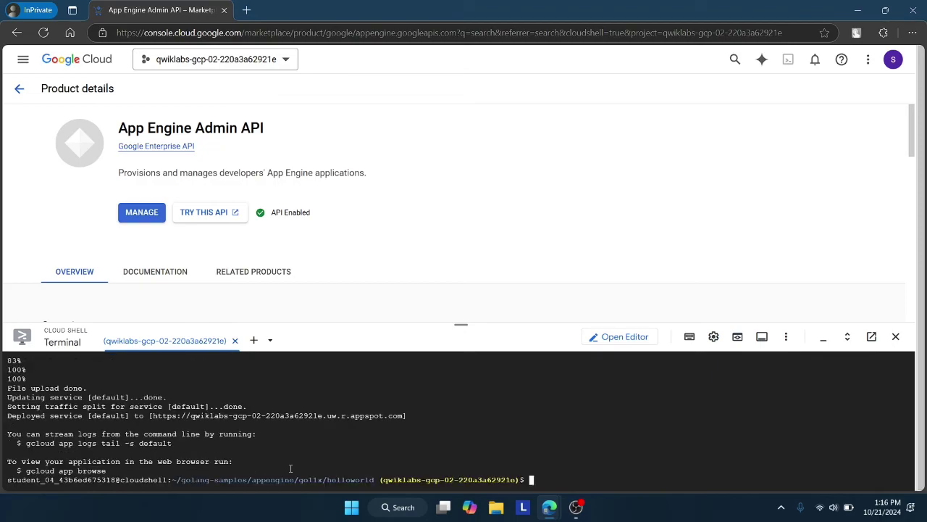
key("ctrl+v")
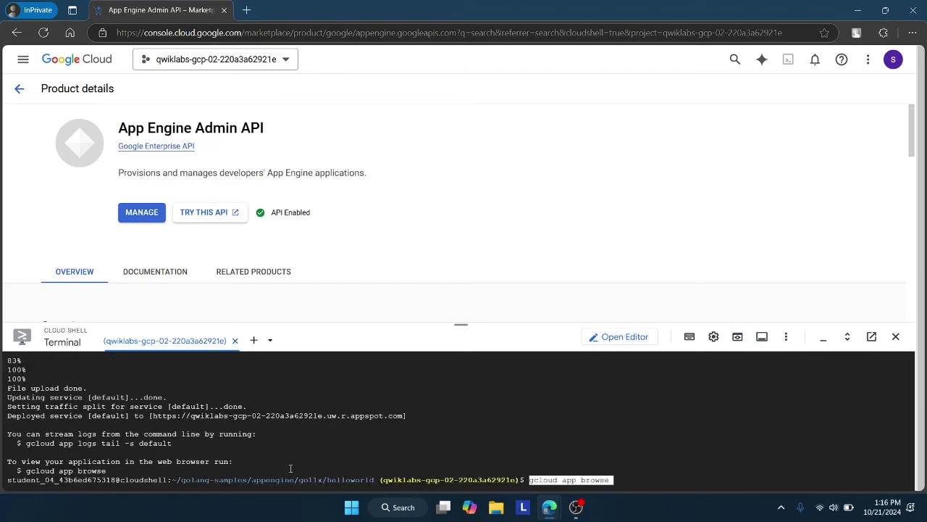
key("Return")
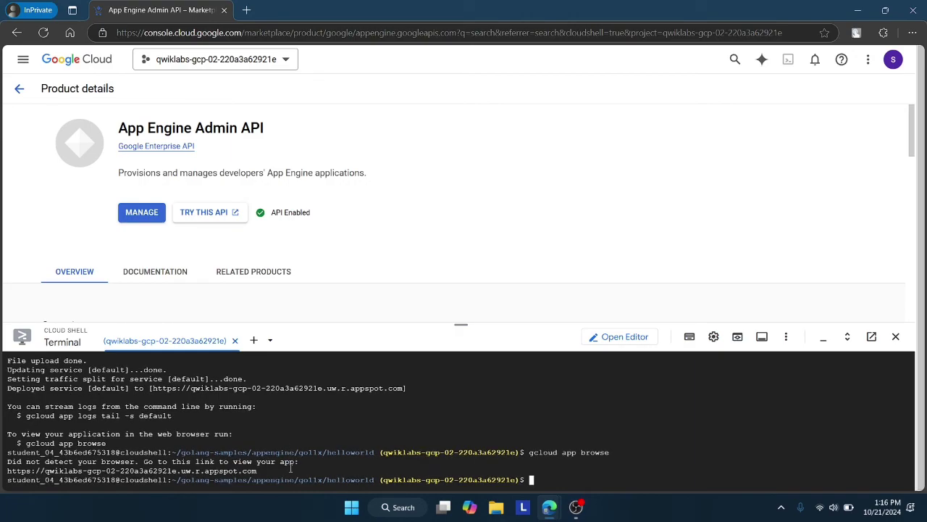
left_click(229, 472)
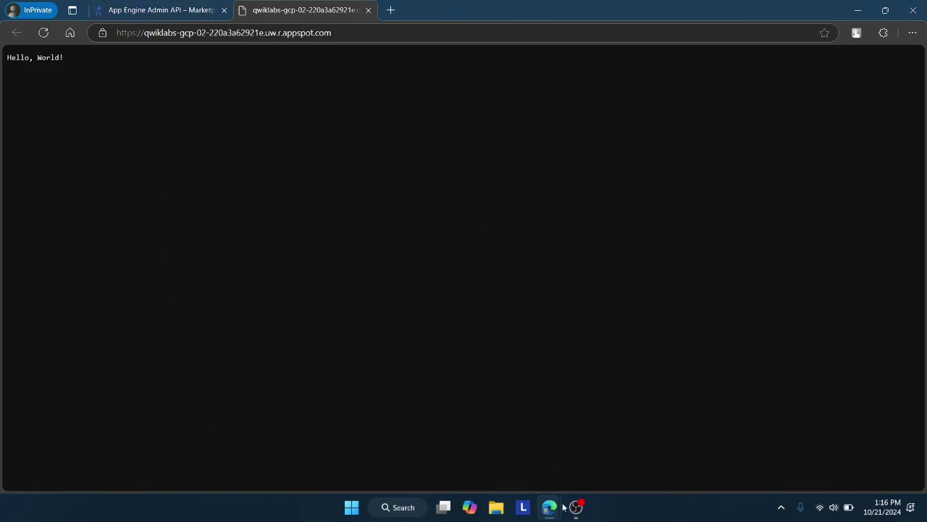
Step: Return to the lab page and check the progress of the "Deploy your app" objective under Task 4
mouse_move(549, 507)
left_click(515, 462)
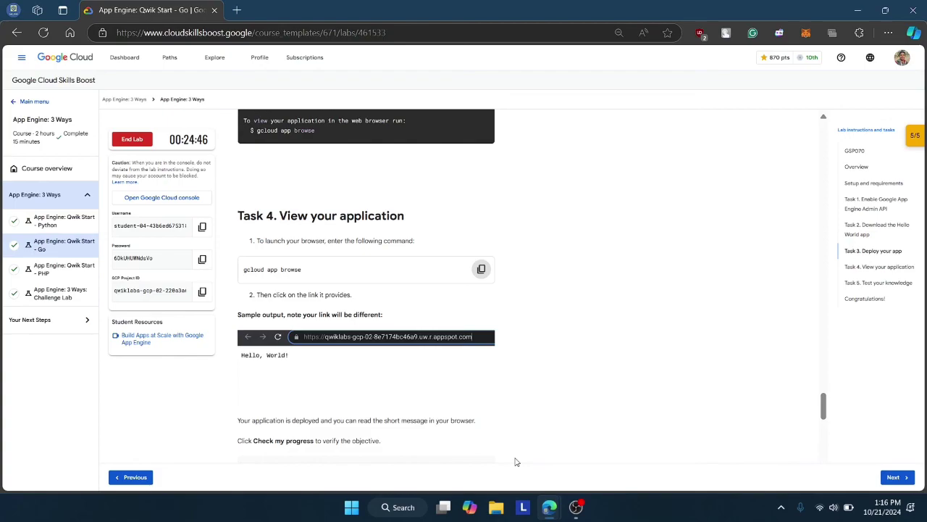
scroll(343, 362, "down", 1)
scroll(343, 361, "down", 2)
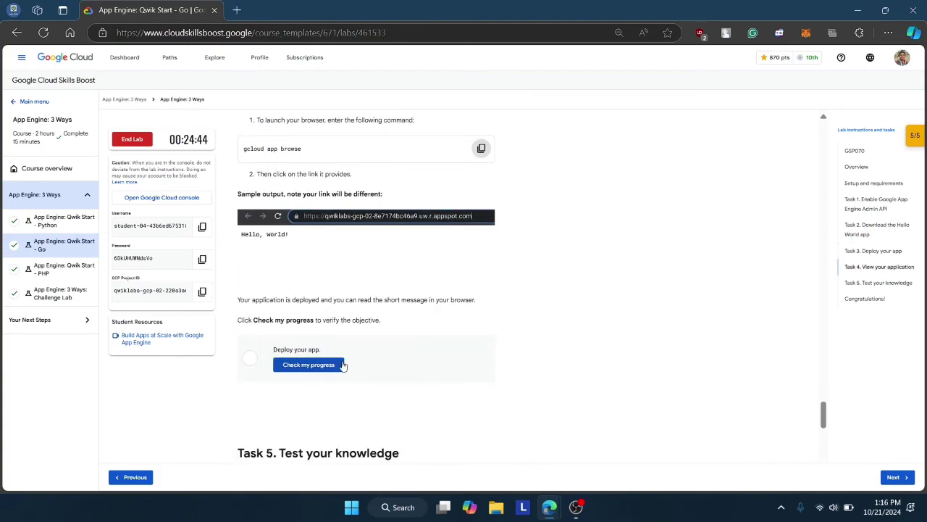
left_click(339, 365)
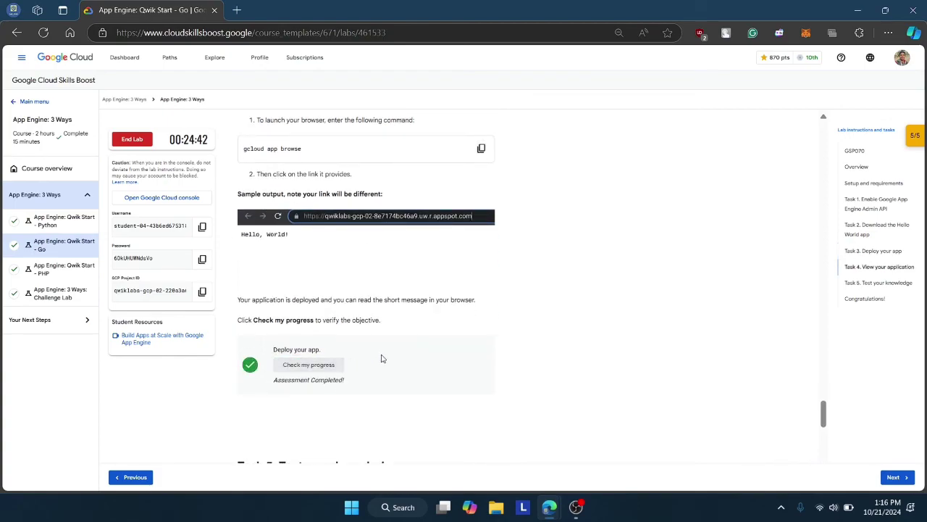
Step: Look over the remaining lab sections, including the Task 5 quiz, and end the lab, confirming the choice
scroll(382, 358, "down", 6)
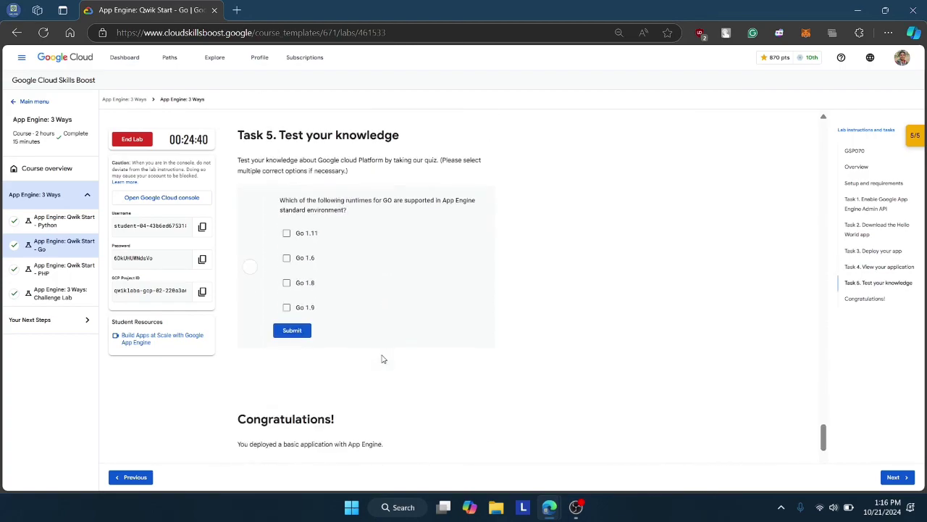
scroll(382, 355, "up", 1)
scroll(382, 354, "down", 2)
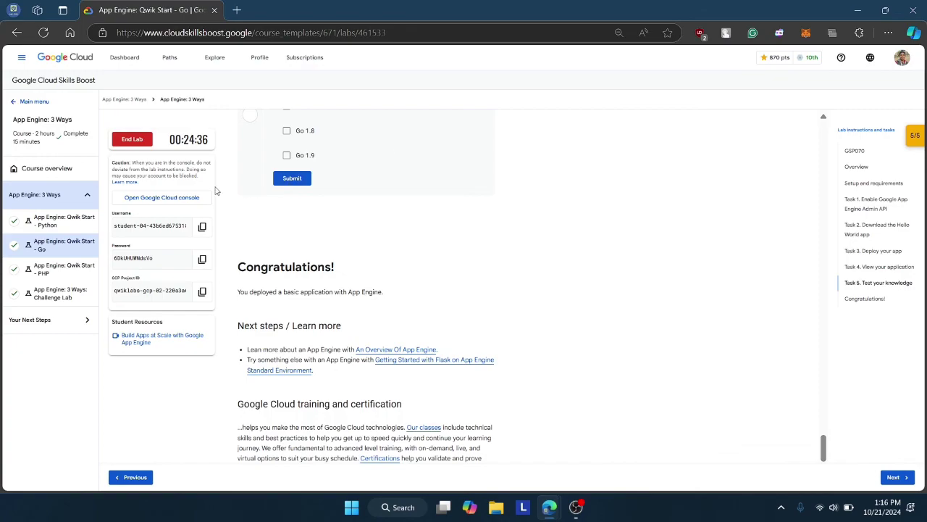
left_click(124, 139)
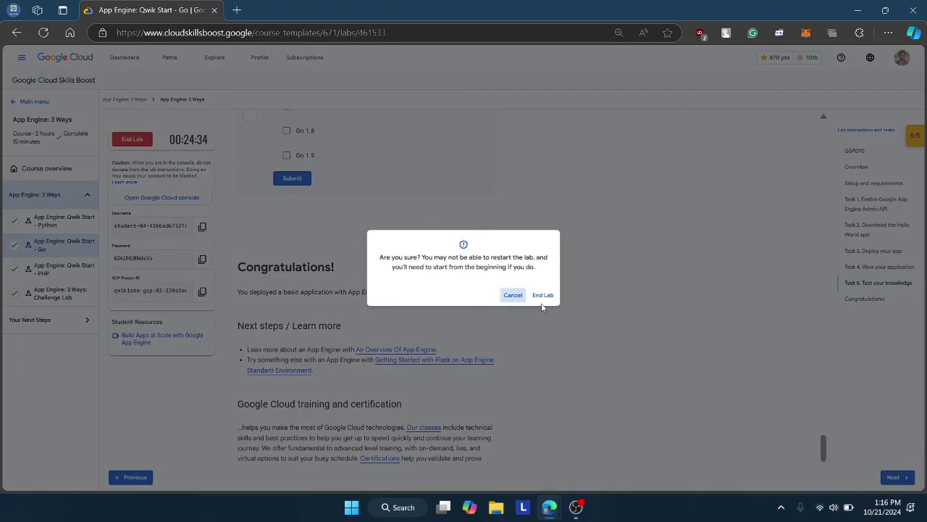
left_click(543, 303)
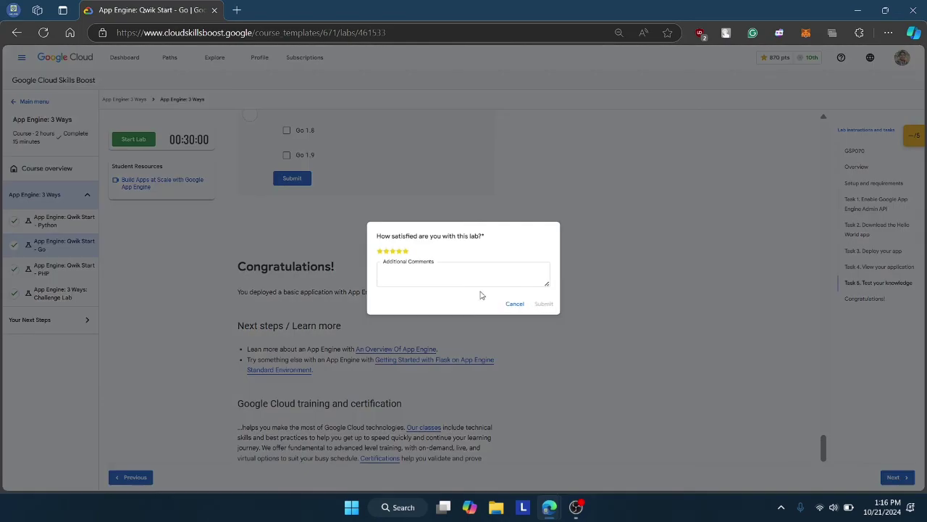